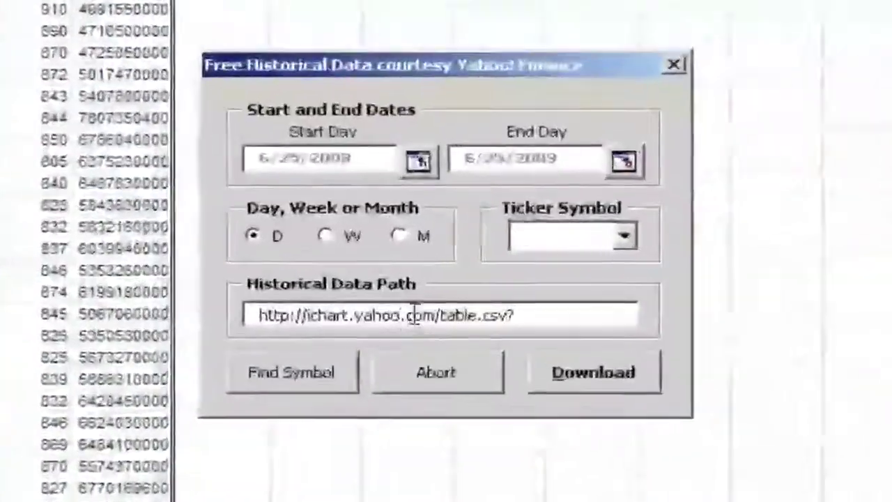
Step: Choose ^GSPC as the ticker symbol in the Yahoo historical data form and bring up the start-date calendar
{"action": "left_click", "coordinate": [602, 238]}
{"action": "left_click", "coordinate": [655, 349]}
{"action": "left_click", "coordinate": [652, 352]}
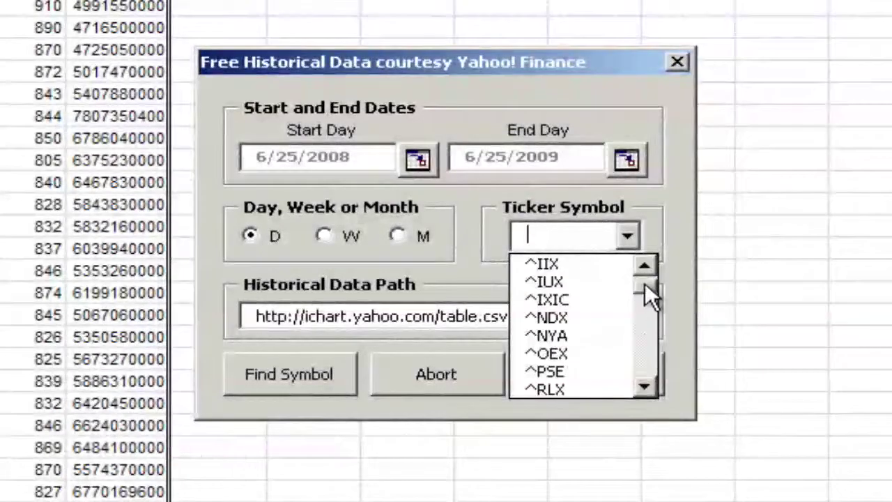
{"action": "left_click_drag", "start_coordinate": [645, 283], "coordinate": [644, 277]}
{"action": "left_click", "coordinate": [639, 329]}
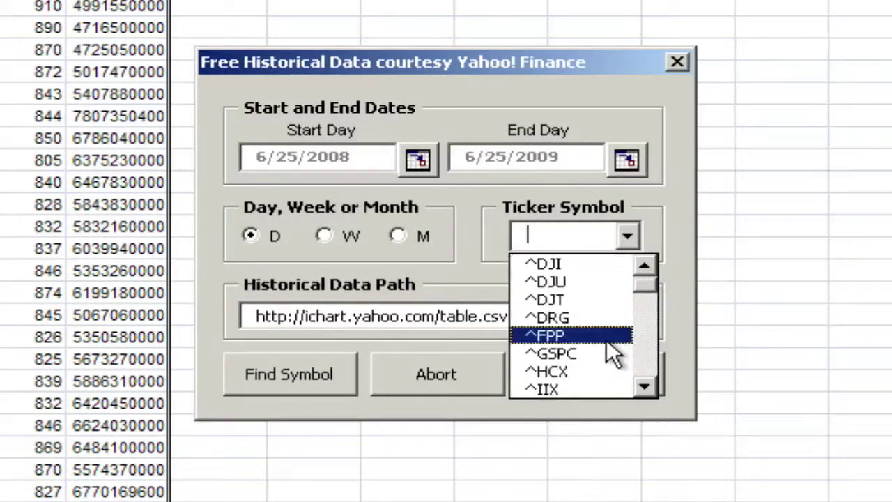
{"action": "left_click", "coordinate": [591, 352]}
{"action": "left_click", "coordinate": [410, 157]}
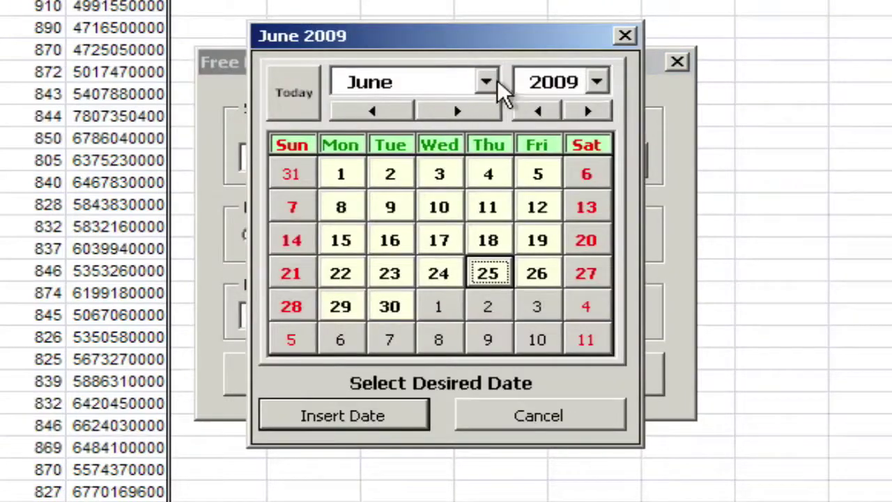
Step: Set the start date to August 1, 2007 and download the daily ^GSPC price history
{"action": "left_click", "coordinate": [596, 82]}
{"action": "left_click", "coordinate": [646, 112]}
{"action": "left_click", "coordinate": [646, 112]}
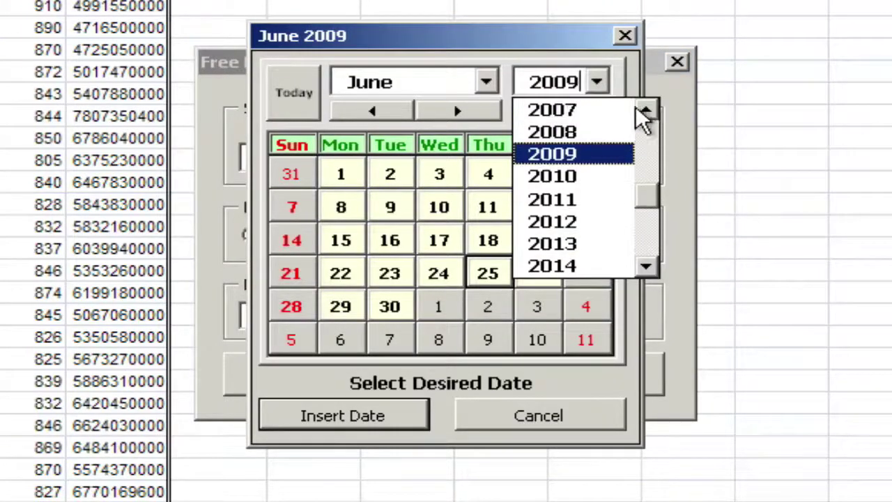
{"action": "left_click", "coordinate": [582, 112]}
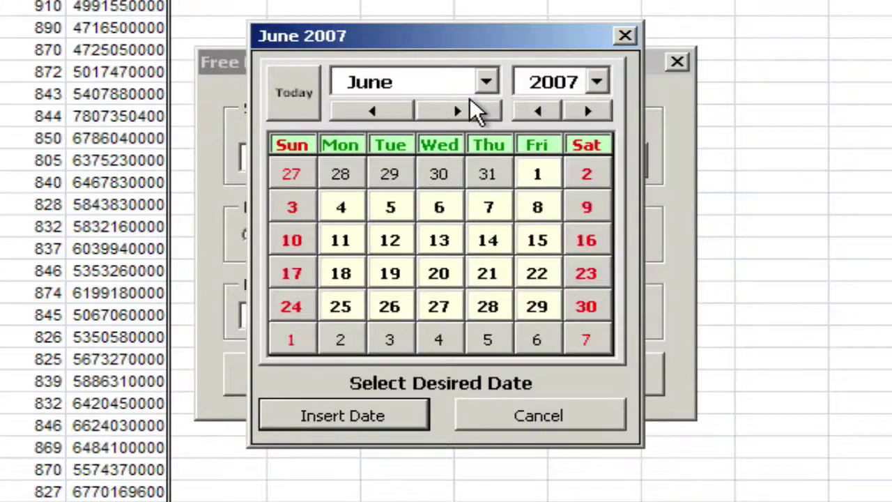
{"action": "left_click", "coordinate": [488, 81]}
{"action": "left_click", "coordinate": [430, 175]}
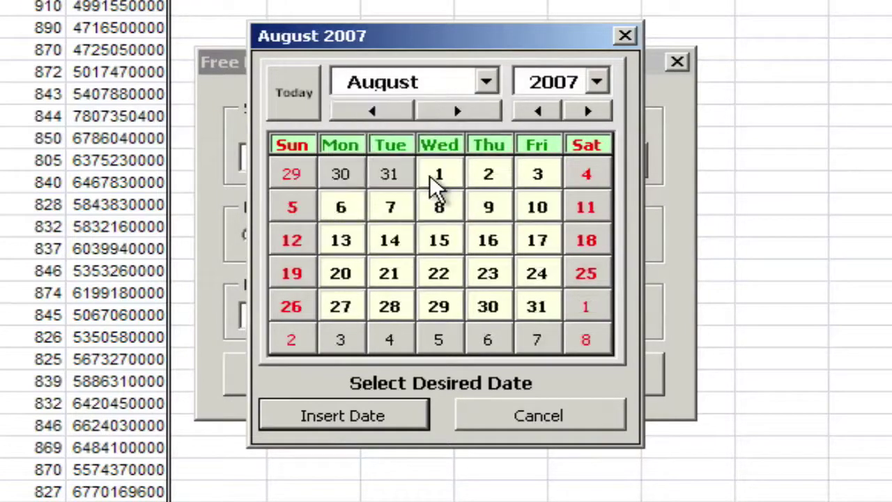
{"action": "left_click", "coordinate": [430, 177]}
{"action": "left_click", "coordinate": [340, 413]}
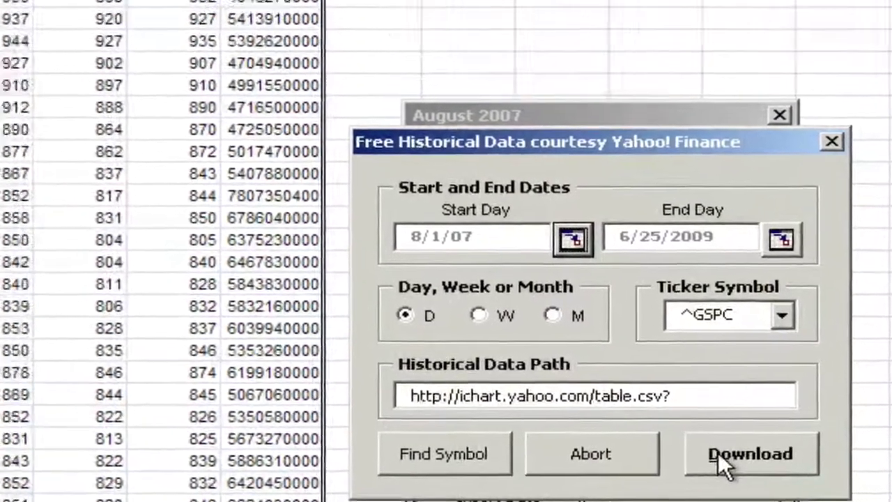
{"action": "left_click", "coordinate": [718, 452]}
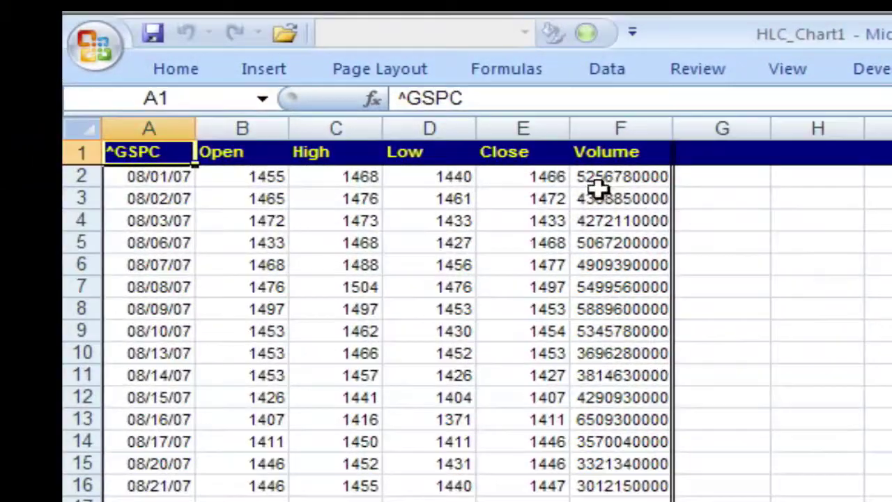
Step: Enter =AVERAGE(C2:D2) in E2 and fill it down column E
{"action": "left_click", "coordinate": [539, 177]}
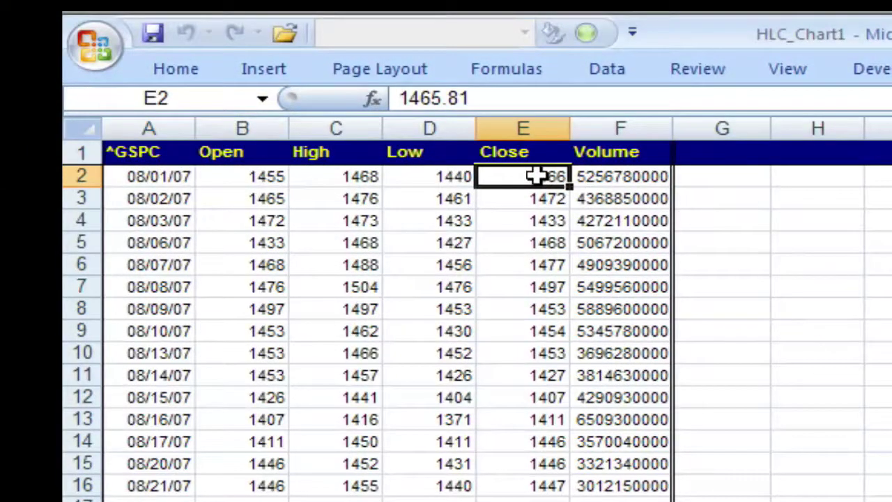
{"action": "type", "text": "=average"}
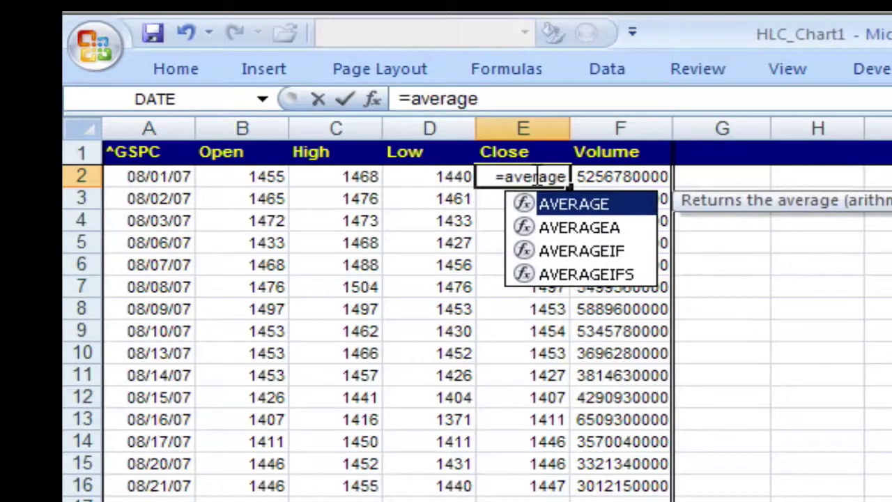
{"action": "type", "text": "("}
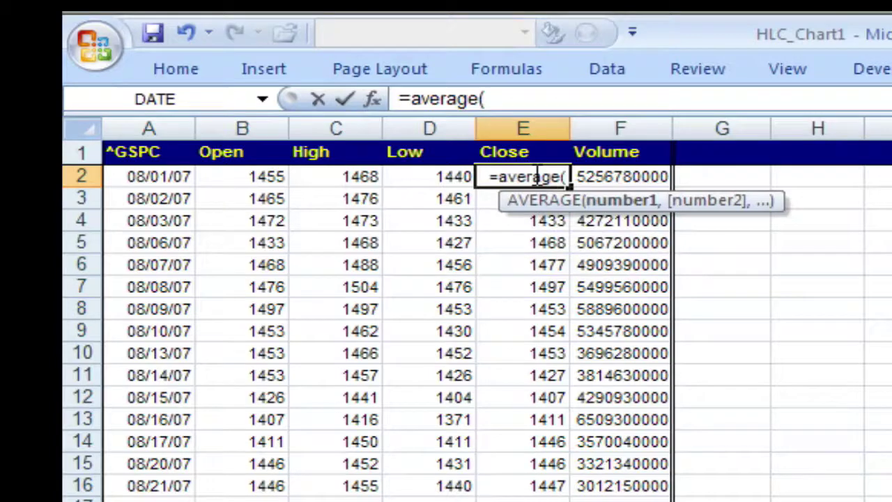
{"action": "left_click_drag", "start_coordinate": [356, 179], "coordinate": [432, 179]}
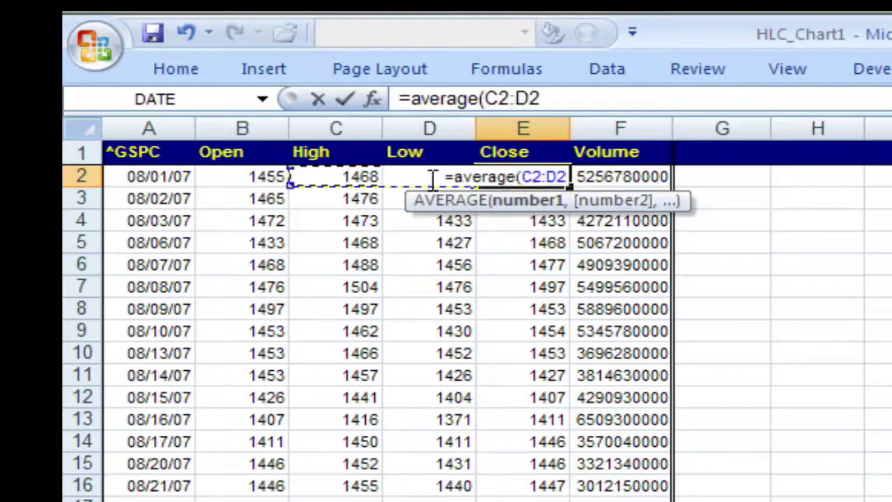
{"action": "type", "text": ")"}
{"action": "key", "text": "Return"}
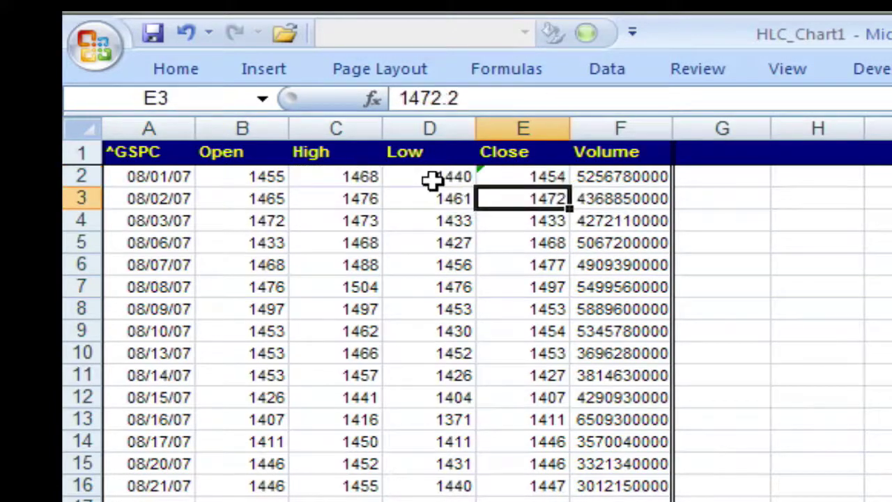
{"action": "left_click", "coordinate": [544, 177]}
{"action": "key", "text": "ctrl+c"}
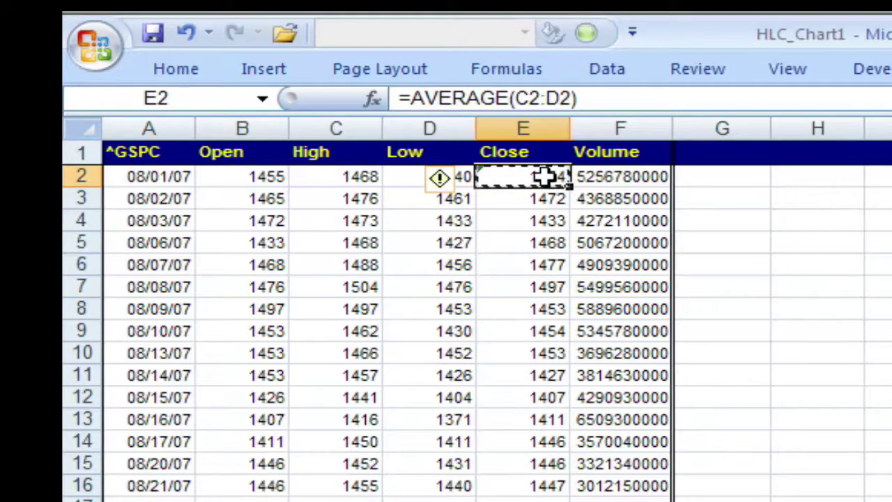
{"action": "key", "text": "ctrl+shift+Down"}
{"action": "key", "text": "ctrl+v"}
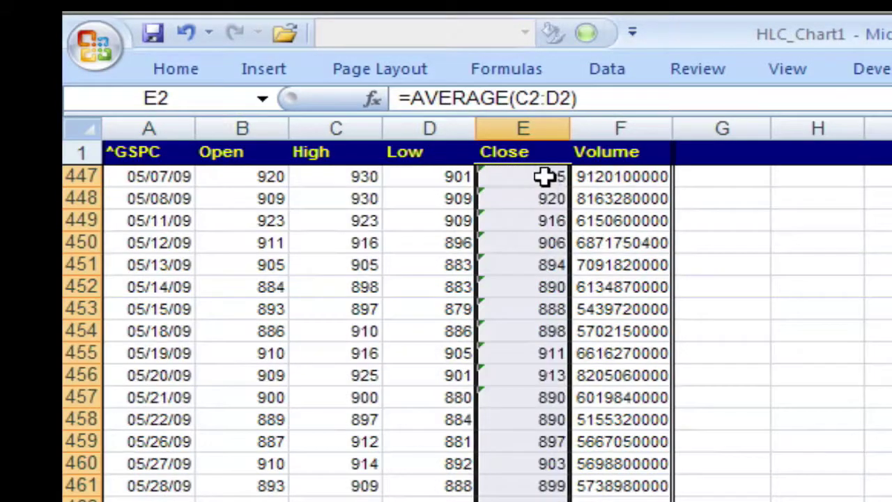
Step: Rename the column E header to MidPoint
{"action": "left_click", "coordinate": [525, 154]}
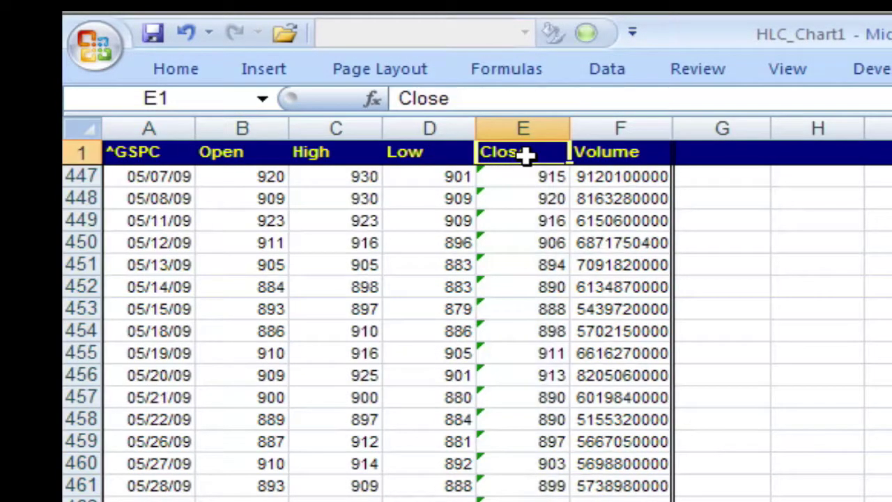
{"action": "type", "text": "Mid"}
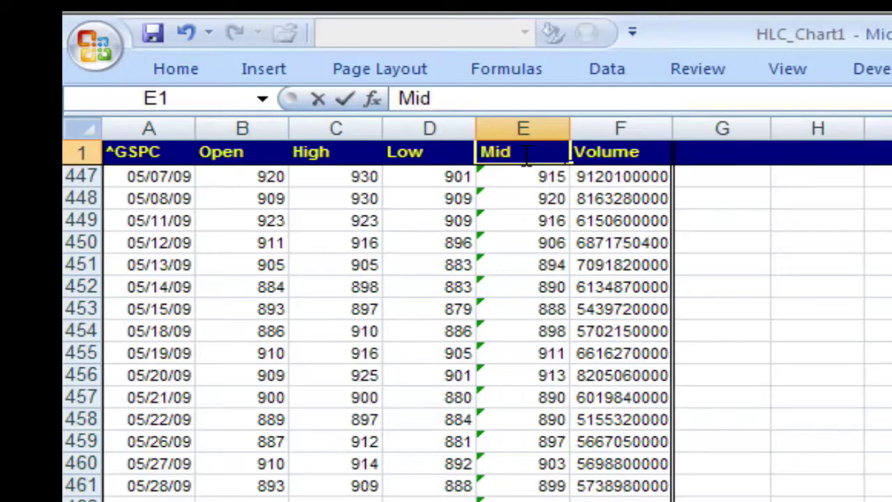
{"action": "type", "text": "Point"}
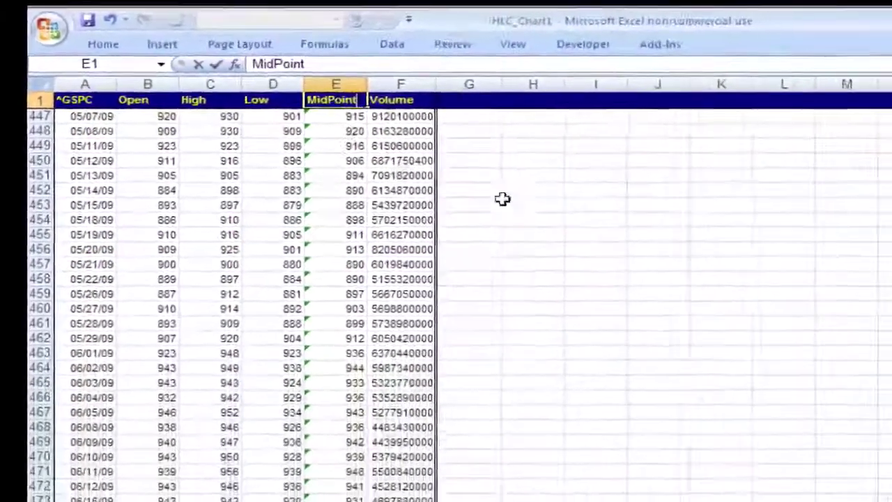
{"action": "left_click", "coordinate": [503, 200]}
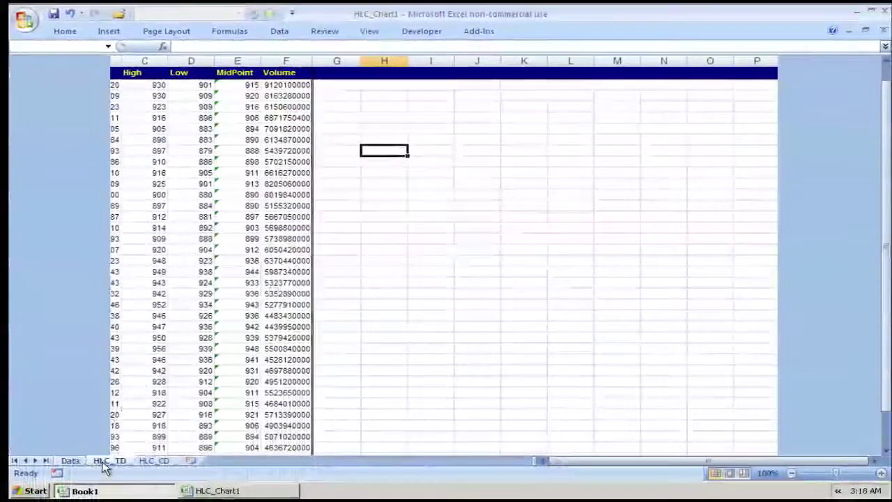
Step: Switch to the HLC_TD chart sheet, enable the XLTrader XLMidas toolbar, and pin the Add-Ins ribbon
{"action": "left_click", "coordinate": [105, 462]}
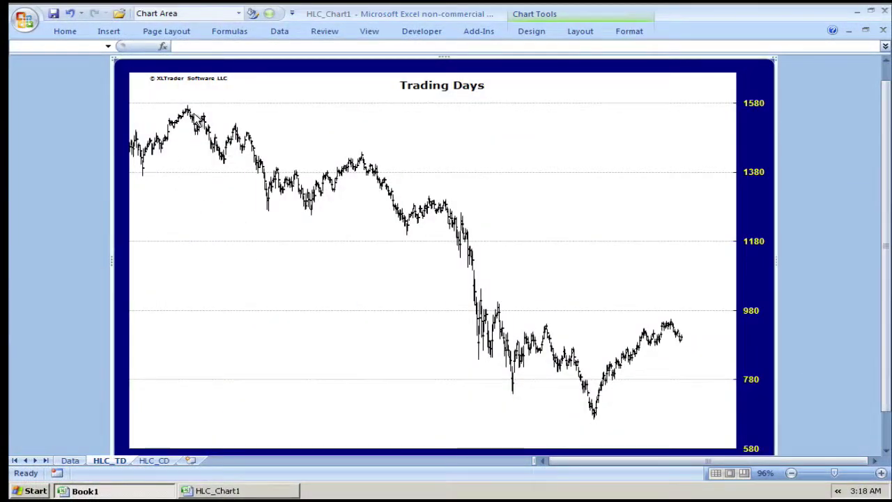
{"action": "left_click", "coordinate": [488, 32]}
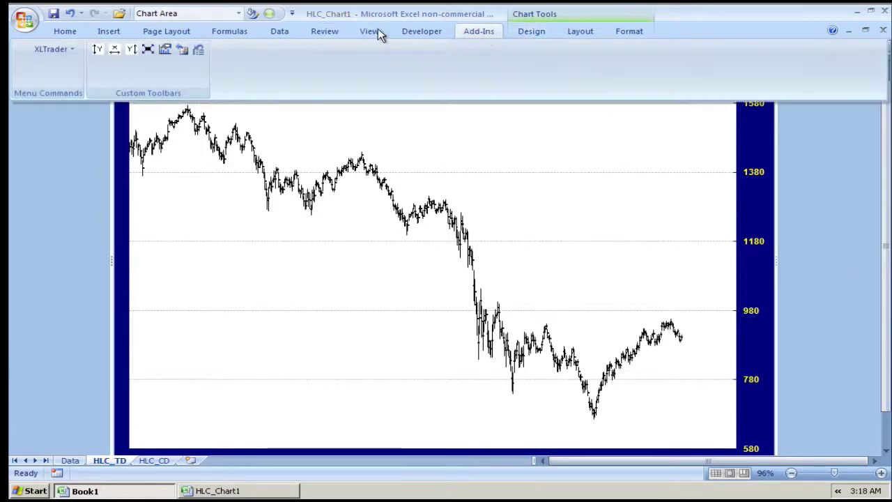
{"action": "left_click", "coordinate": [56, 48]}
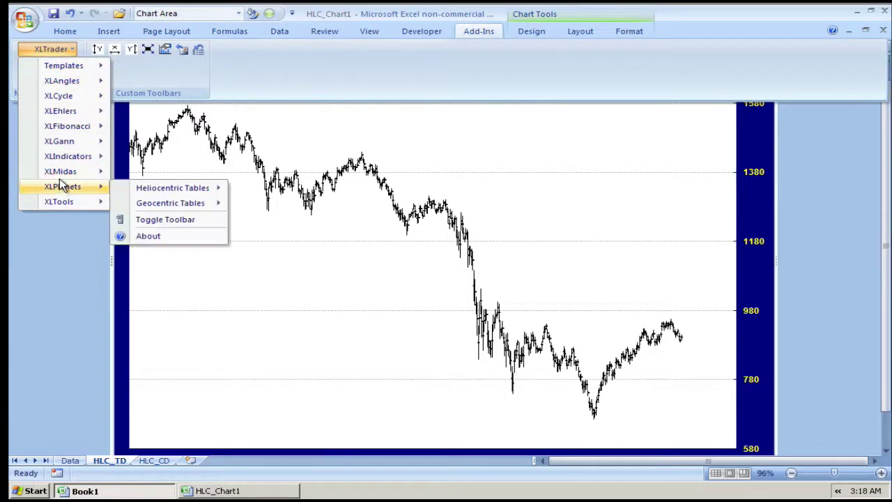
{"action": "mouse_move", "coordinate": [61, 174]}
{"action": "left_click", "coordinate": [169, 173]}
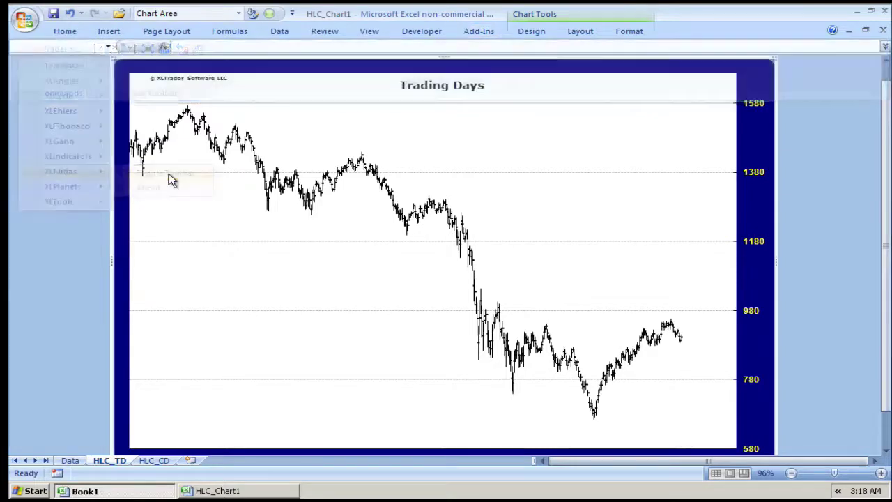
{"action": "double_click", "coordinate": [477, 31]}
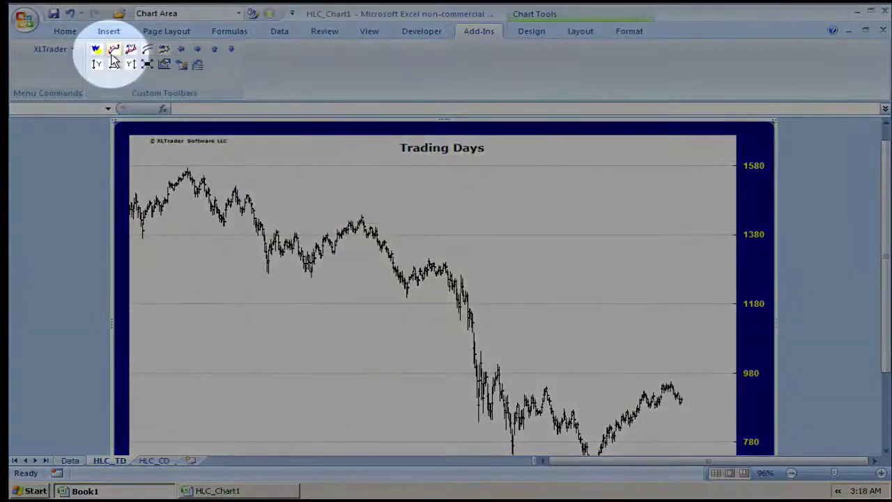
Step: Plot a red MIDAS support/resistance curve anchored at the 1576.09 high
{"action": "left_click", "coordinate": [98, 52]}
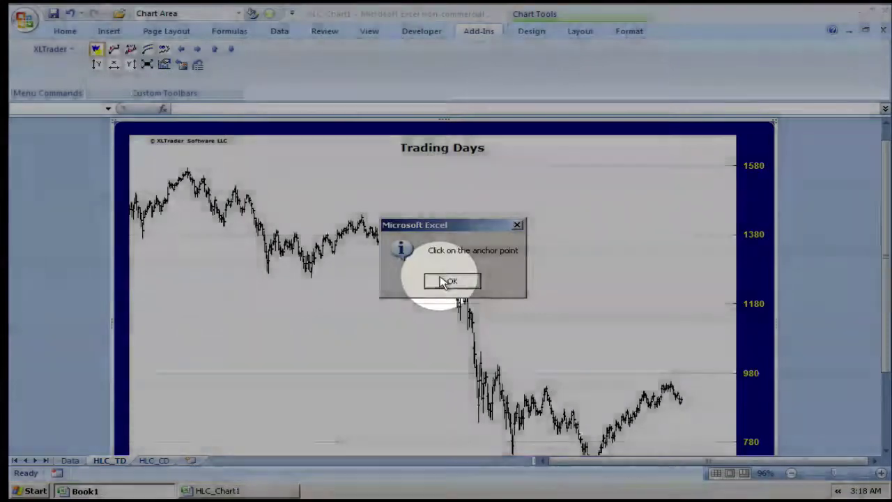
{"action": "left_click", "coordinate": [449, 281]}
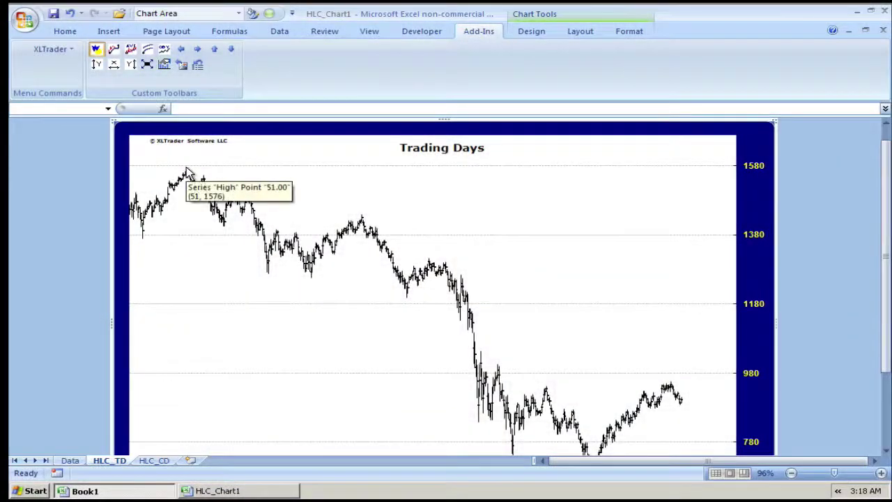
{"action": "left_click", "coordinate": [196, 173]}
{"action": "left_click", "coordinate": [394, 280]}
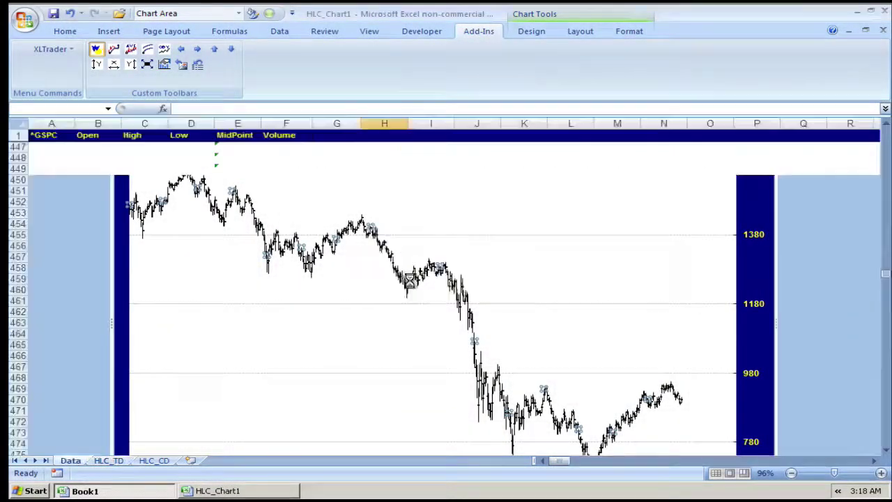
{"action": "left_click", "coordinate": [462, 261]}
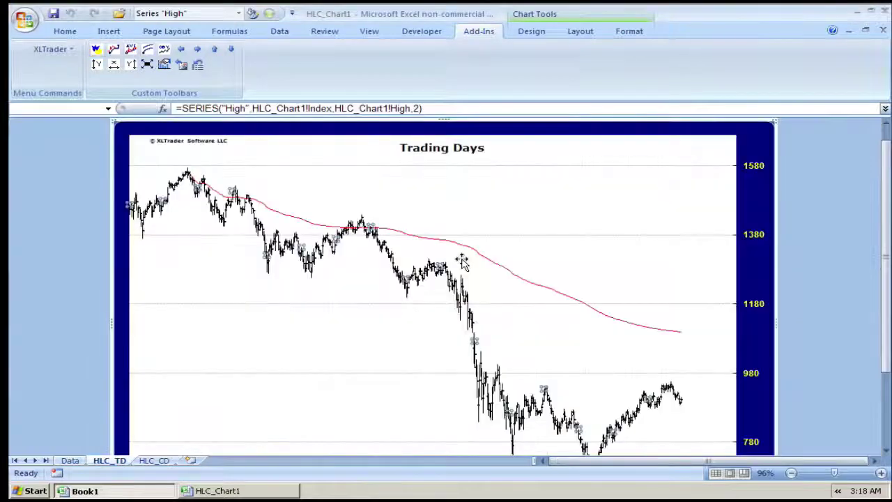
Step: Select the red curve and start a parallel offset of it
{"action": "left_click", "coordinate": [265, 209]}
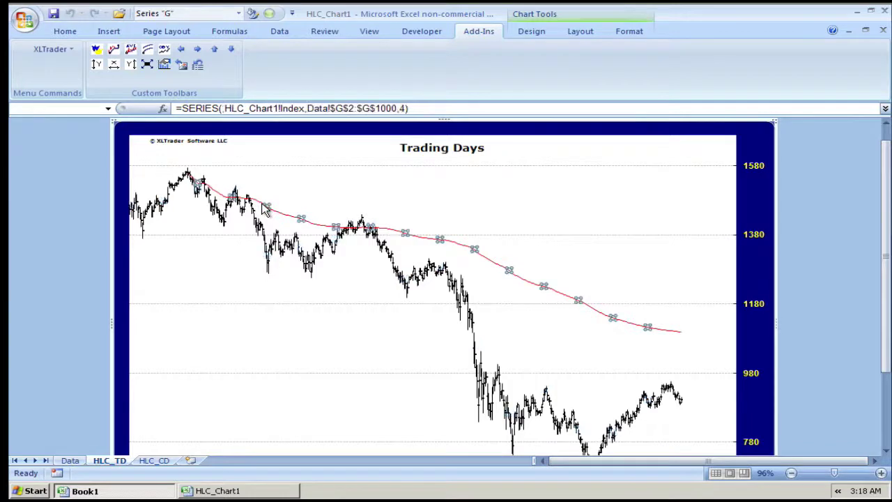
{"action": "left_click", "coordinate": [147, 49]}
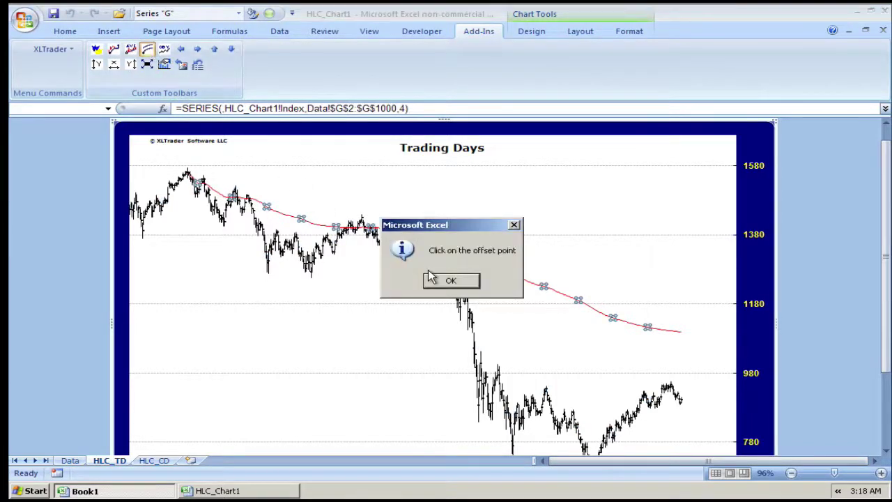
{"action": "left_click", "coordinate": [432, 279]}
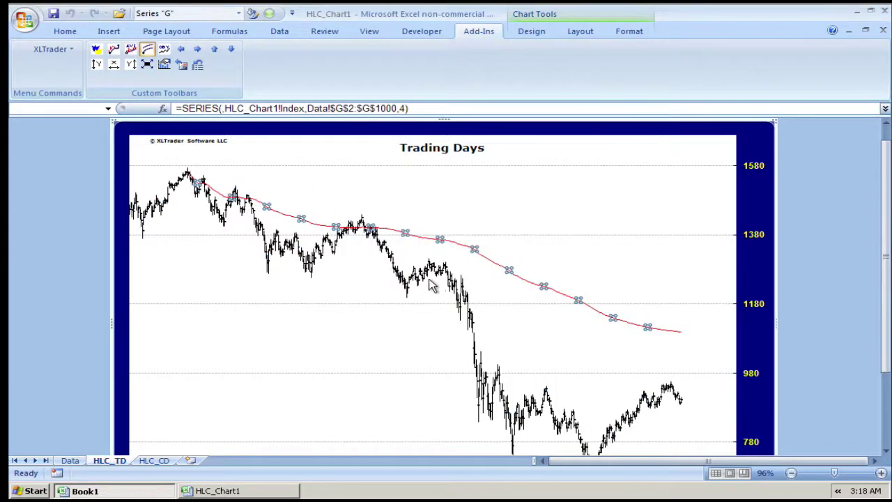
Step: Anchor the offset at the 1274.29 low and calculate it into column H as a blue curve
{"action": "left_click", "coordinate": [272, 278]}
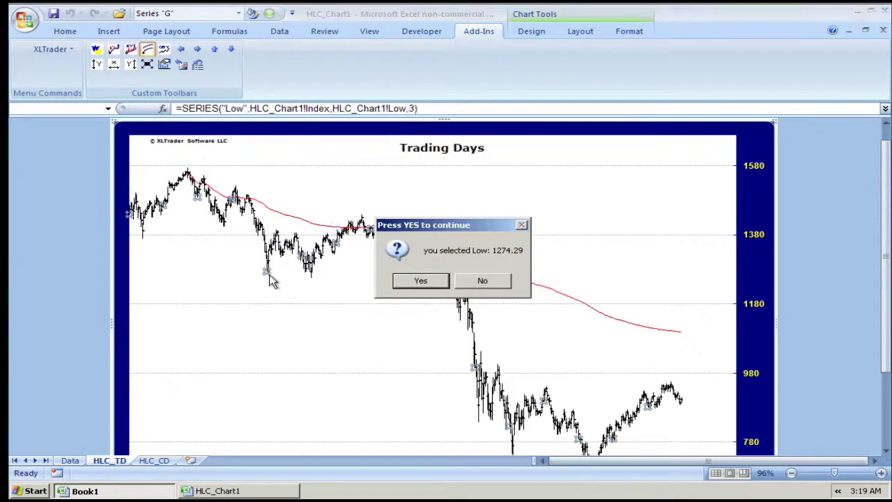
{"action": "left_click", "coordinate": [422, 280]}
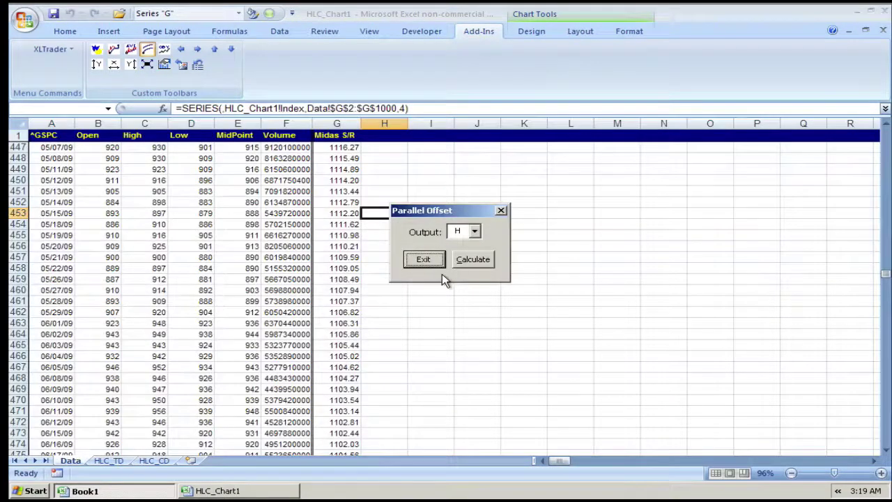
{"action": "left_click", "coordinate": [471, 313]}
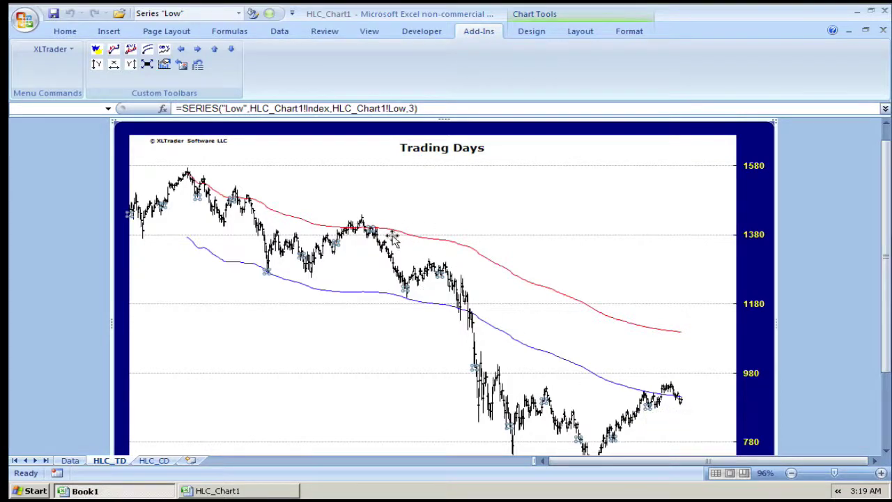
Step: Anchor a new MIDAS curve at the high near 1440, output to column I, and select the yellow curve
{"action": "left_click", "coordinate": [96, 50]}
{"action": "left_click", "coordinate": [452, 280]}
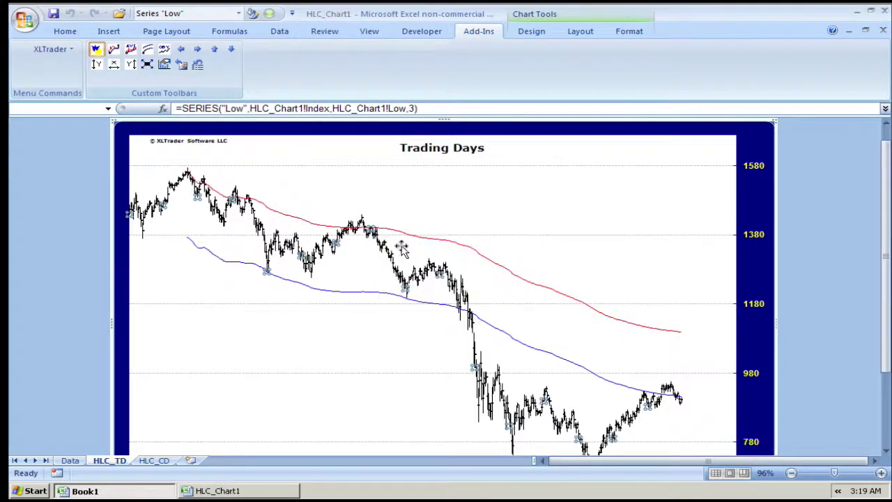
{"action": "left_click", "coordinate": [361, 218]}
{"action": "left_click", "coordinate": [425, 282]}
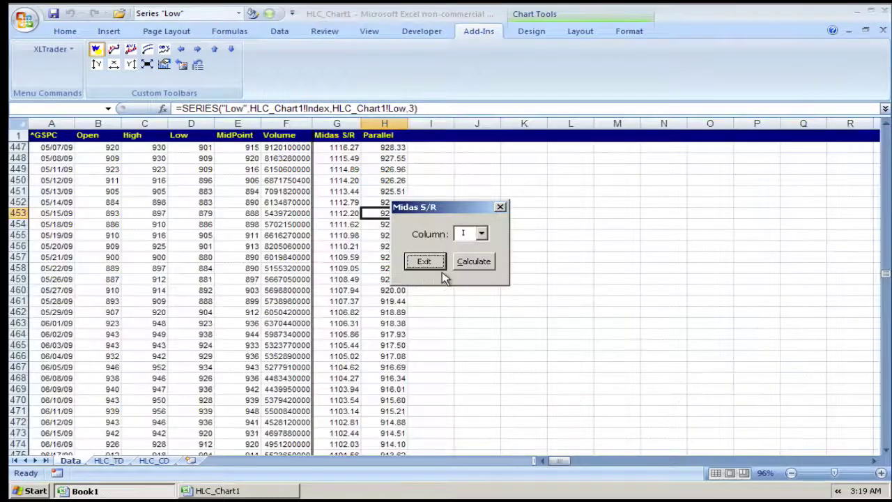
{"action": "left_click", "coordinate": [474, 267]}
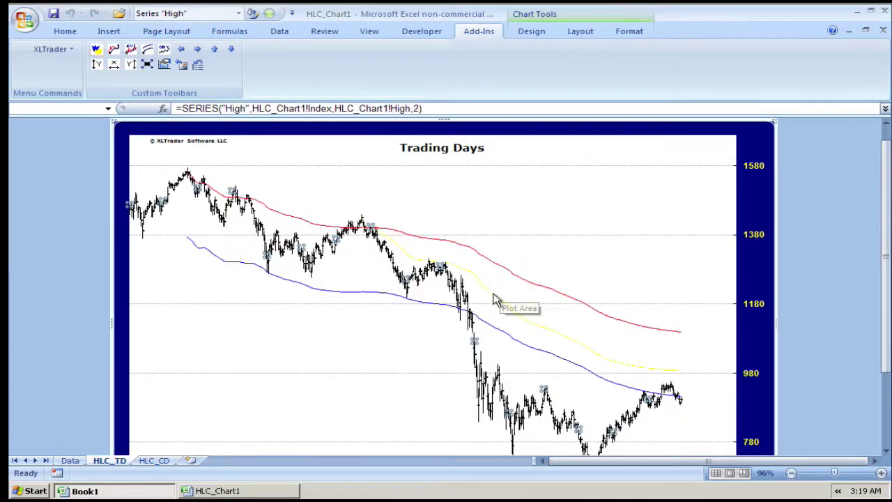
{"action": "left_click", "coordinate": [496, 293]}
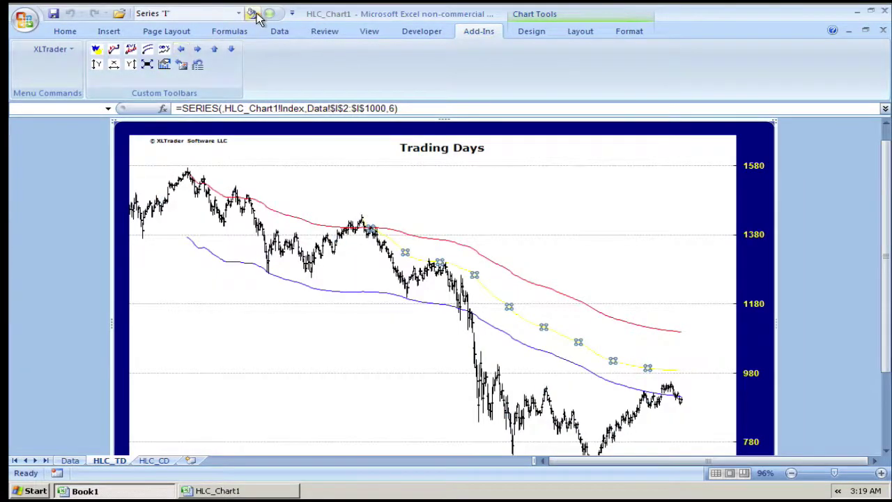
Step: Change the selected yellow MIDAS curve's line colour to green in Format Data Series
{"action": "left_click", "coordinate": [255, 15]}
{"action": "left_click", "coordinate": [349, 138]}
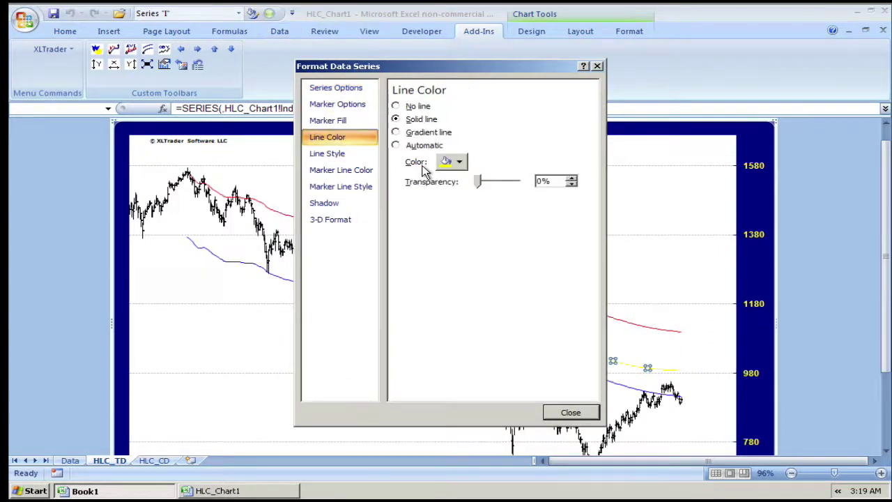
{"action": "left_click", "coordinate": [452, 162]}
{"action": "left_click", "coordinate": [507, 266]}
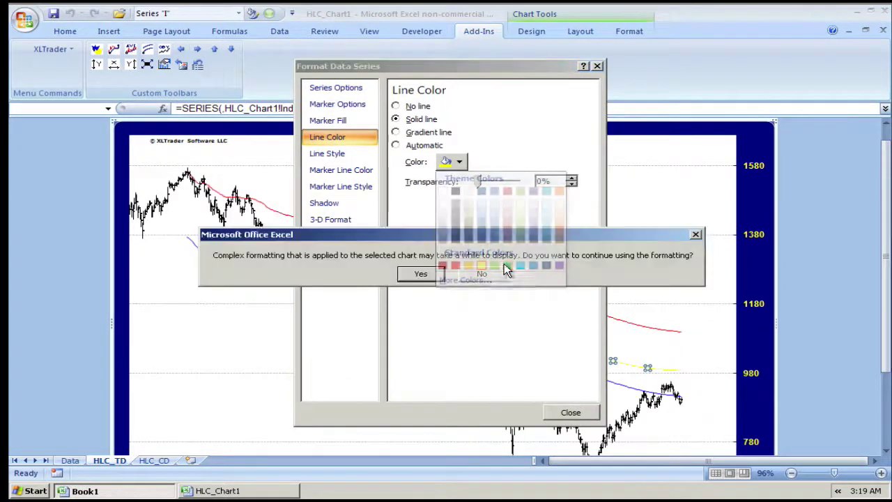
{"action": "left_click", "coordinate": [421, 274]}
{"action": "left_click", "coordinate": [568, 412]}
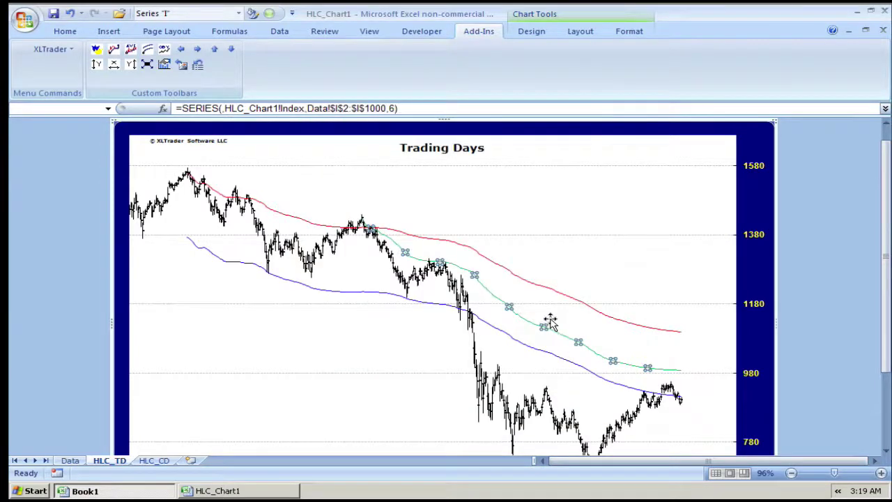
{"action": "left_click", "coordinate": [608, 265]}
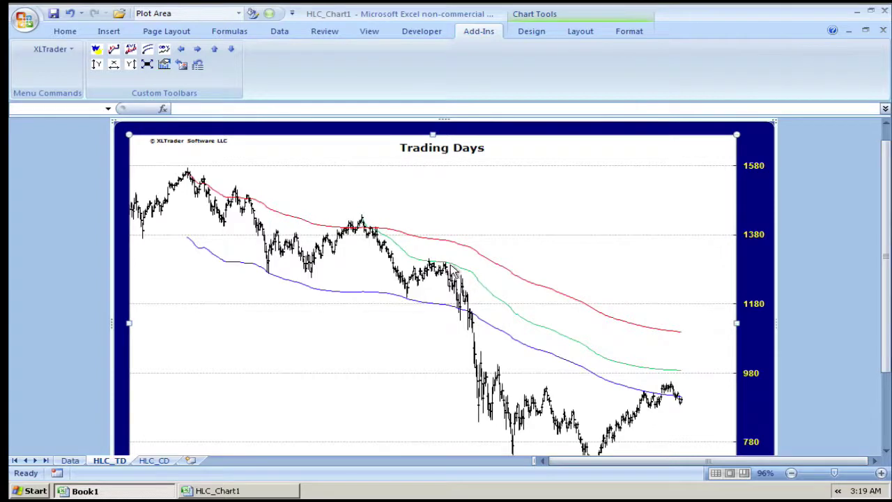
Step: Plot a magenta MIDAS curve anchored at the 1290.47 high into column J
{"action": "left_click", "coordinate": [96, 48]}
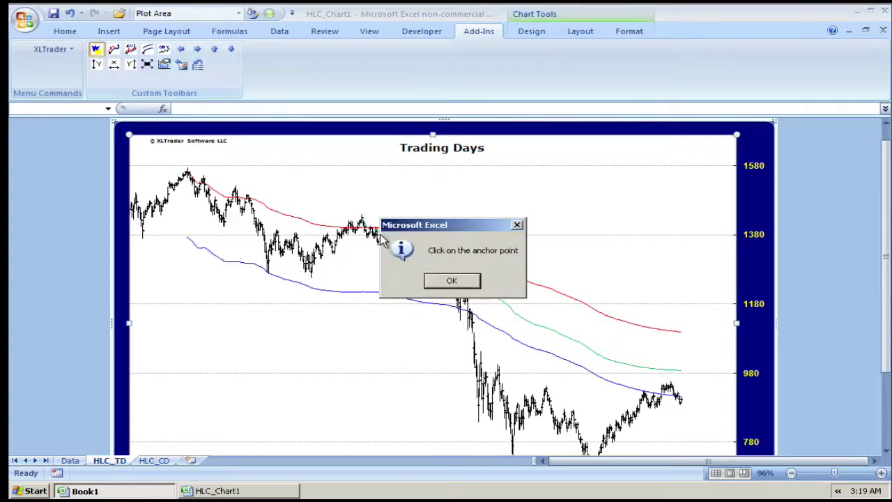
{"action": "left_click", "coordinate": [450, 280]}
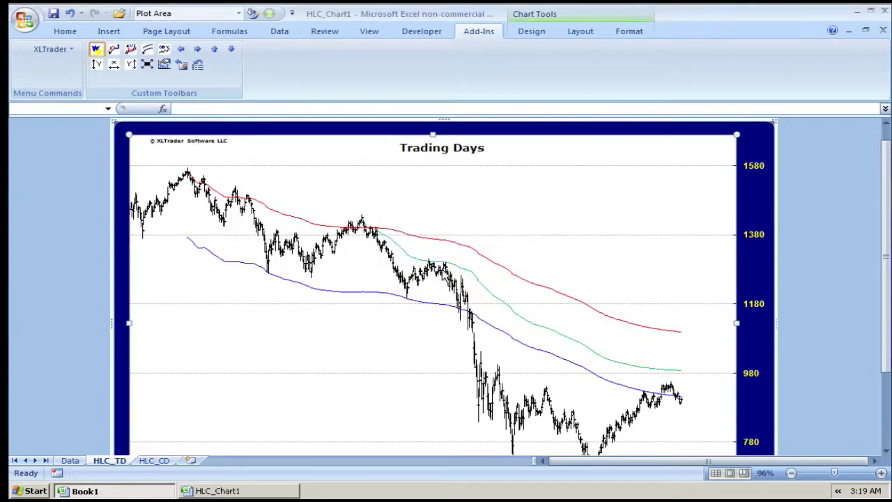
{"action": "left_click", "coordinate": [446, 264]}
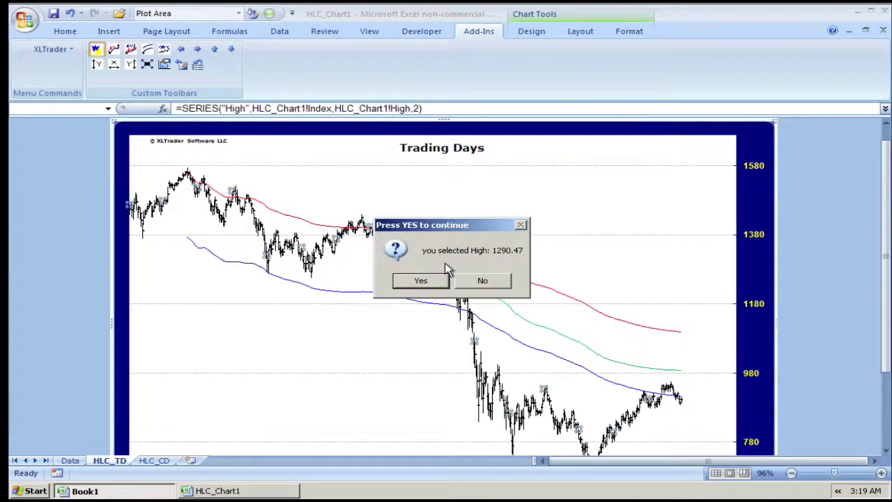
{"action": "left_click", "coordinate": [421, 281]}
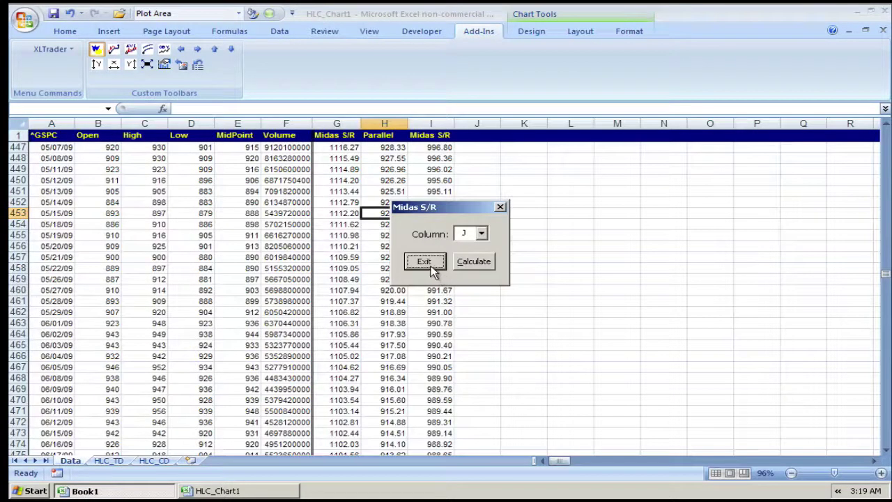
{"action": "left_click", "coordinate": [474, 262]}
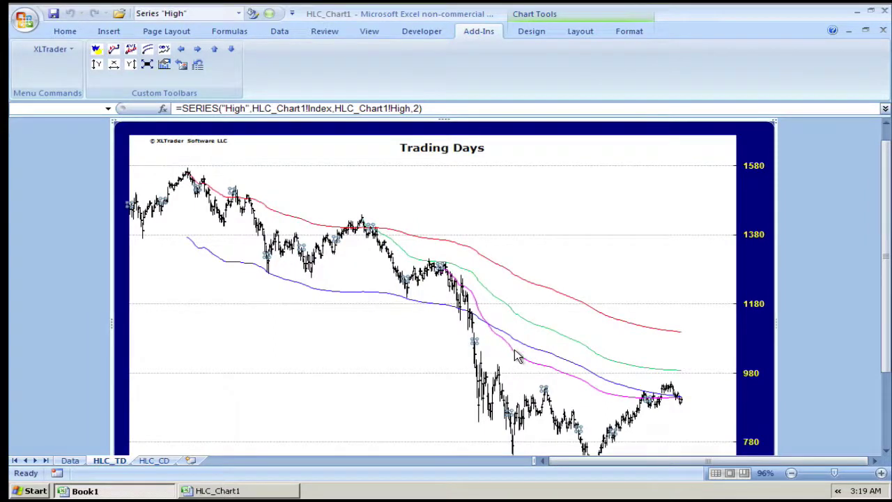
Step: Select the magenta curve and move its anchor point twice to a later bar
{"action": "left_click", "coordinate": [516, 357]}
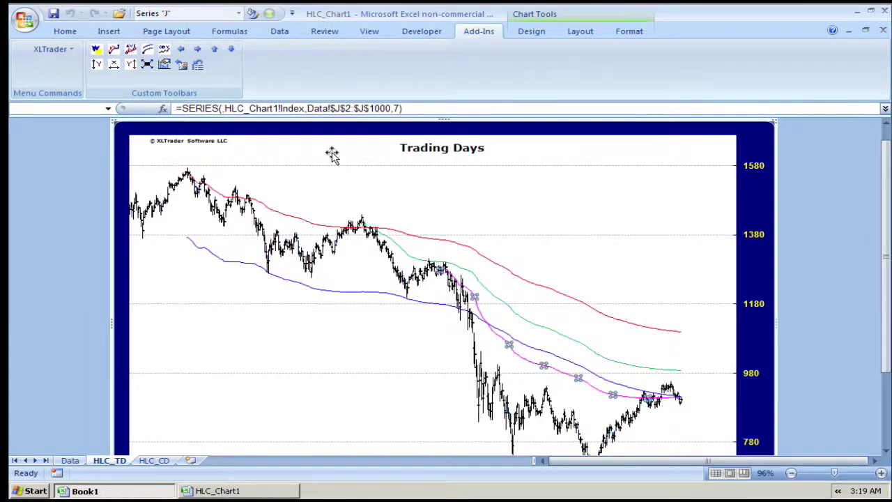
{"action": "left_click", "coordinate": [199, 49]}
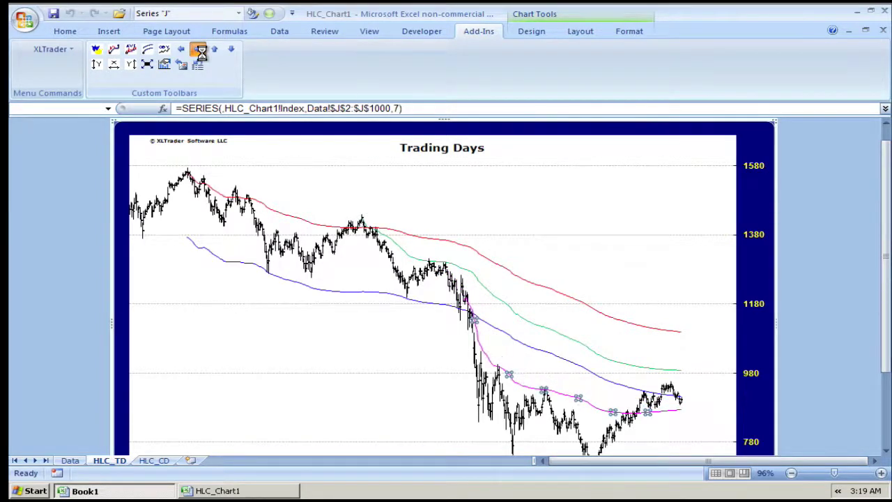
{"action": "left_click", "coordinate": [181, 51]}
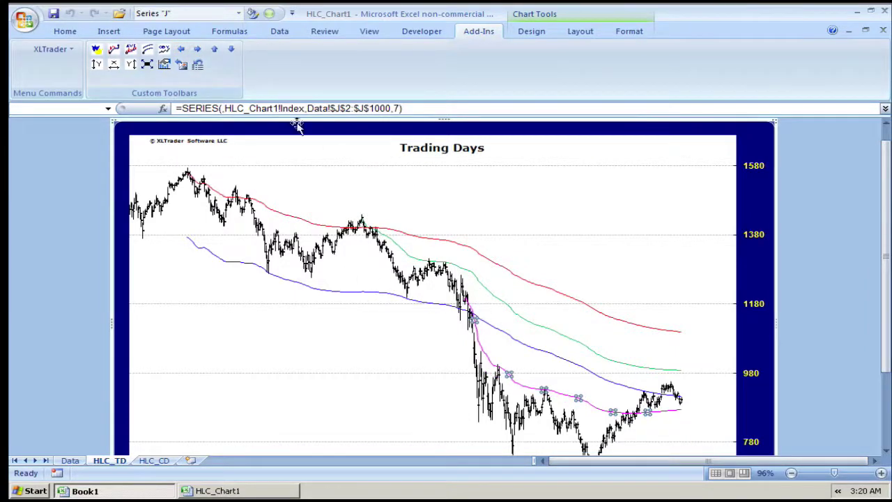
Step: Reselect the magenta curve and calculate a cyan parallel offset through the 747.78 low
{"action": "left_click", "coordinate": [570, 319]}
{"action": "scroll", "coordinate": [570, 319], "scroll_direction": "down", "scroll_amount": 1}
{"action": "left_click", "coordinate": [540, 350]}
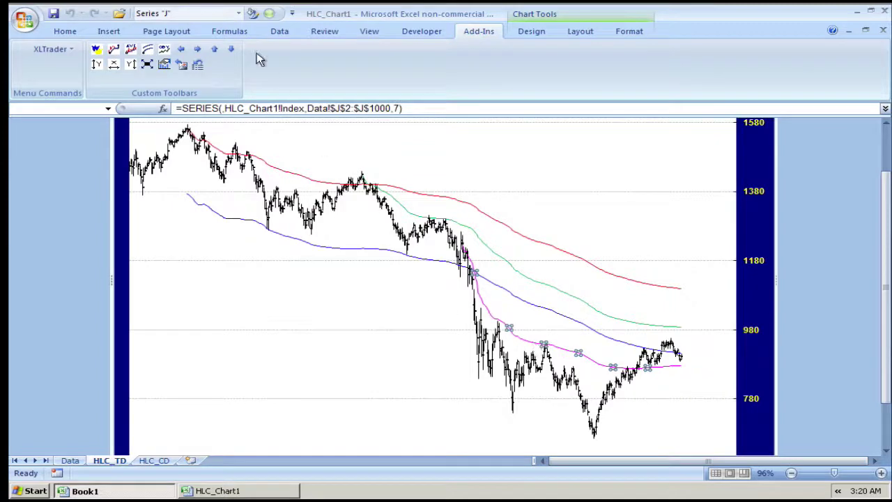
{"action": "left_click", "coordinate": [147, 48]}
{"action": "left_click", "coordinate": [442, 283]}
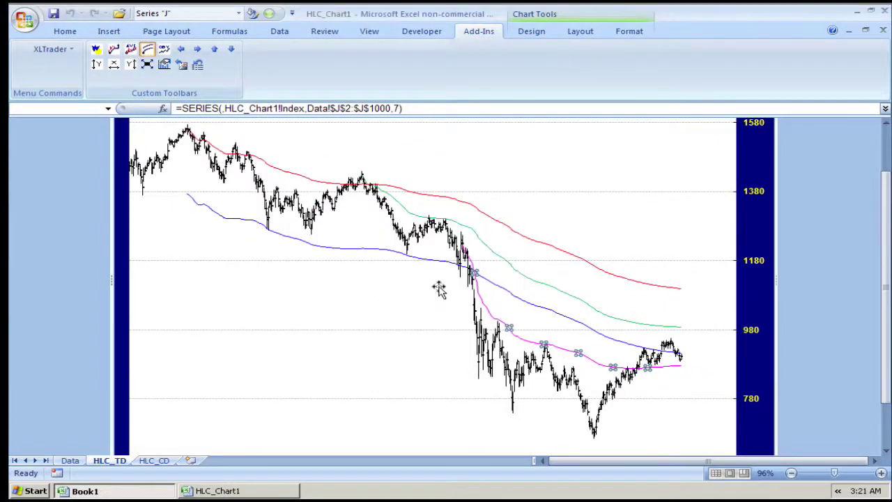
{"action": "left_click", "coordinate": [512, 416]}
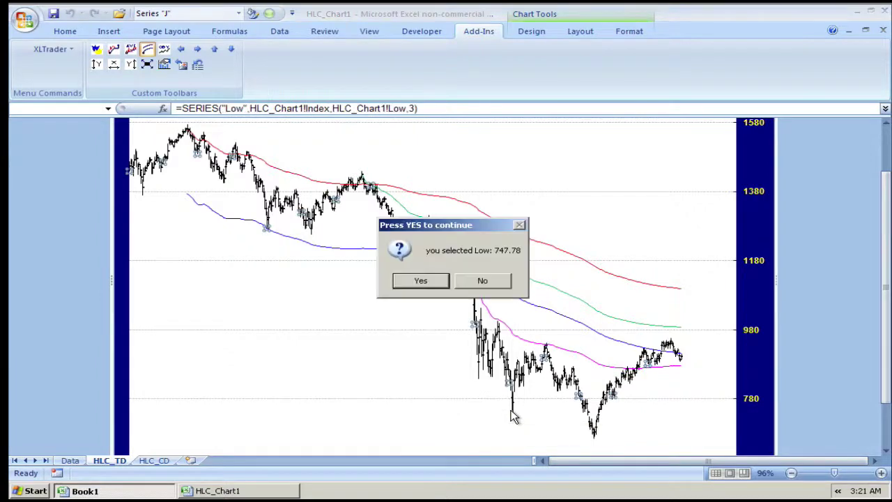
{"action": "left_click", "coordinate": [421, 281]}
{"action": "left_click", "coordinate": [474, 232]}
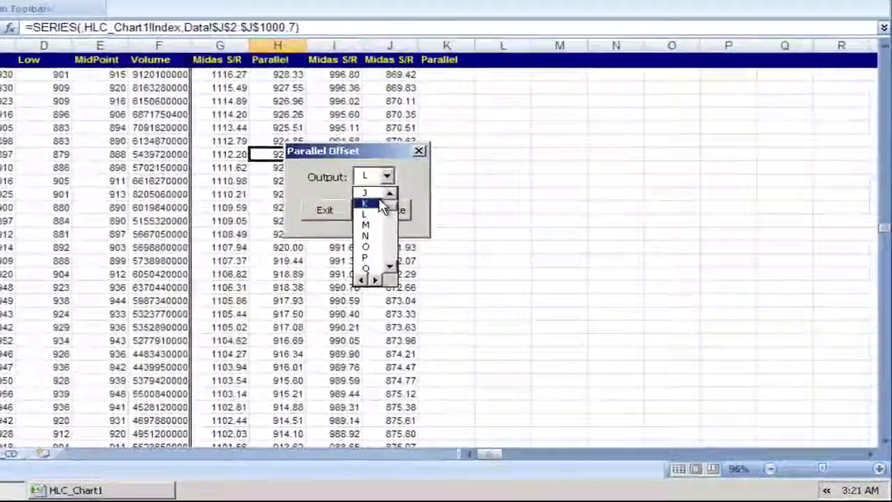
{"action": "left_click", "coordinate": [473, 263]}
{"action": "left_click", "coordinate": [343, 190]}
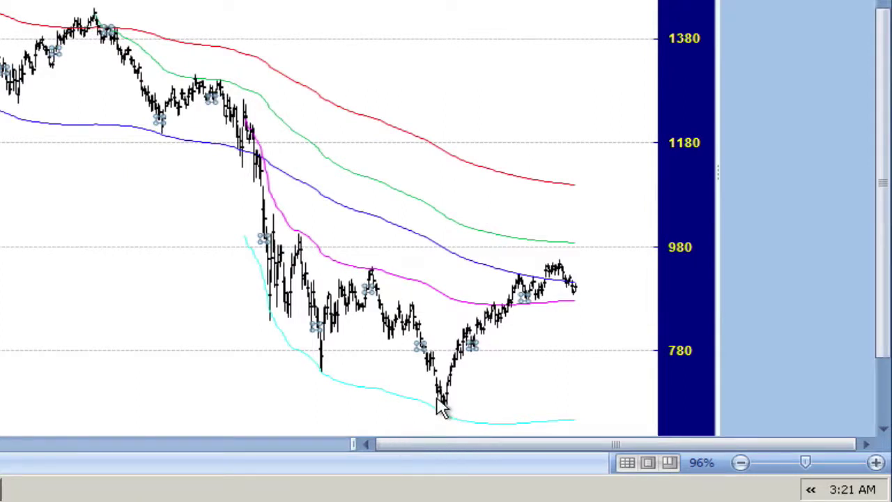
Step: Add a dark red MIDAS curve anchored at the 666.79 low
{"action": "left_click", "coordinate": [520, 363]}
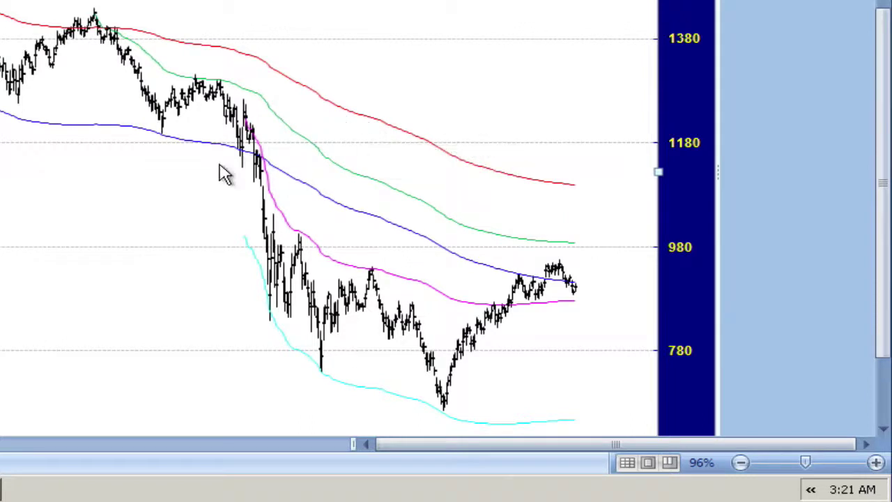
{"action": "key", "text": "ctrl+shift+t"}
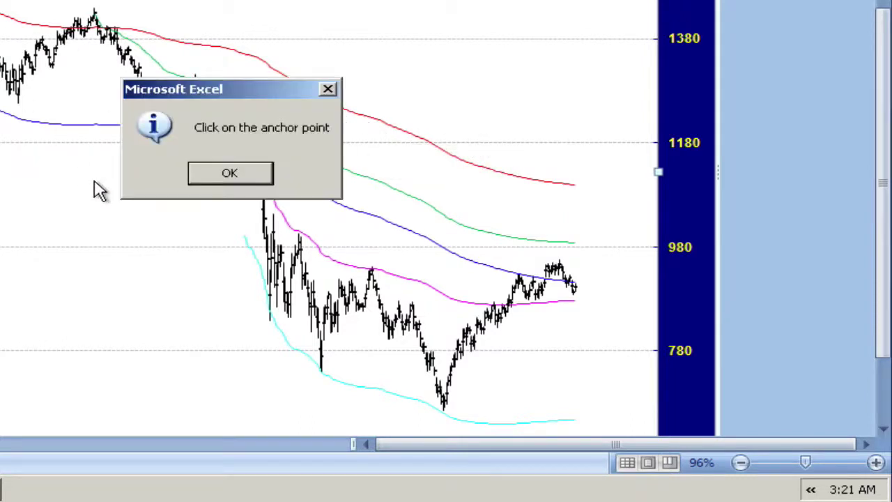
{"action": "left_click", "coordinate": [209, 174]}
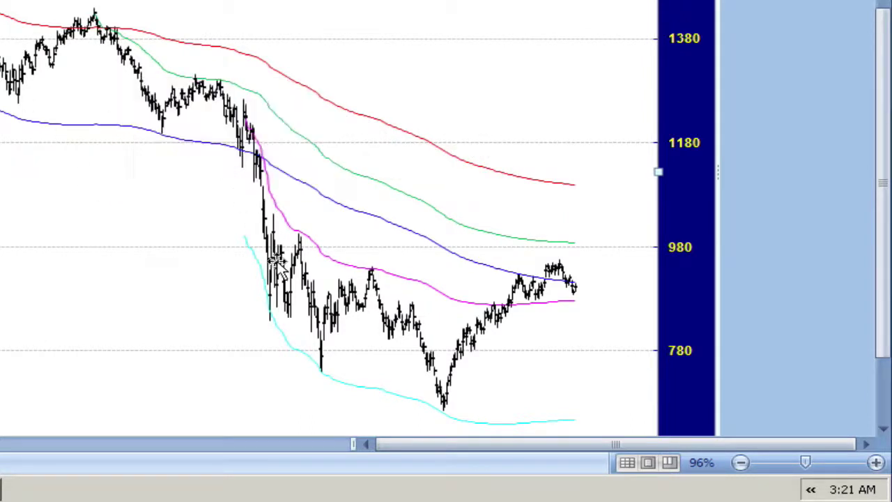
{"action": "left_click", "coordinate": [446, 416]}
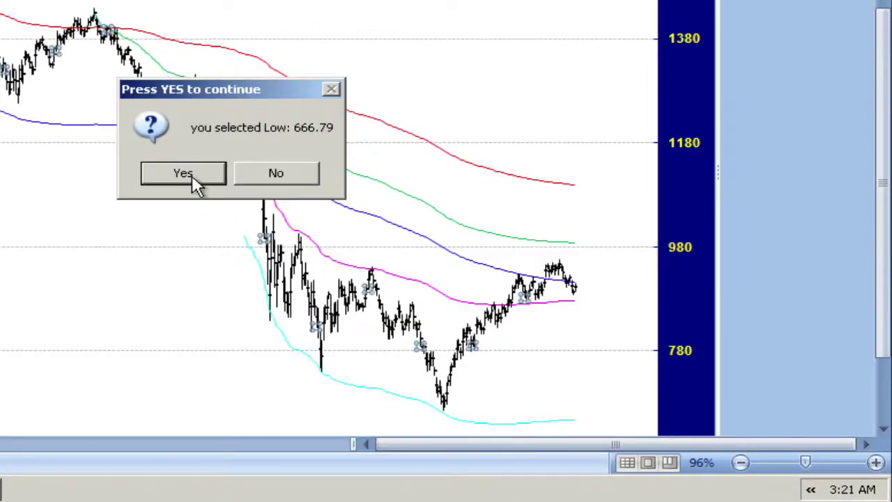
{"action": "left_click", "coordinate": [184, 174]}
{"action": "left_click", "coordinate": [255, 144]}
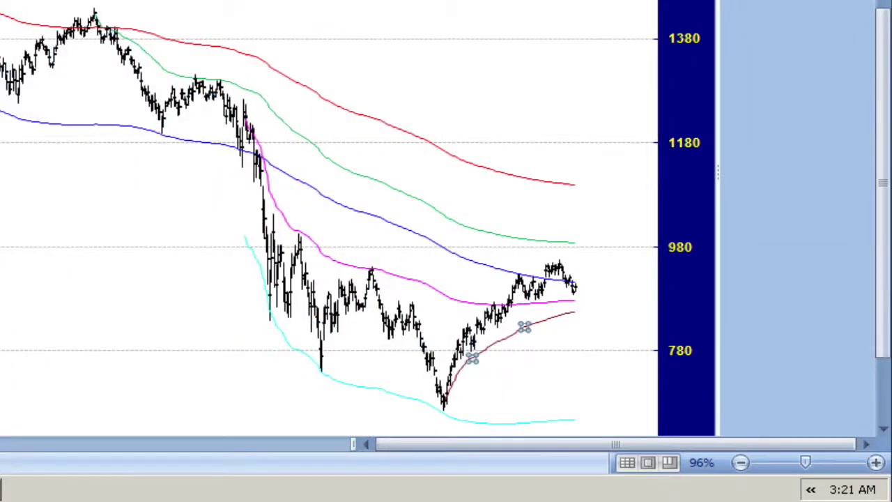
Step: Add a green parallel offset curve passing through the 920.28 high
{"action": "left_click", "coordinate": [209, 171]}
{"action": "left_click", "coordinate": [519, 282]}
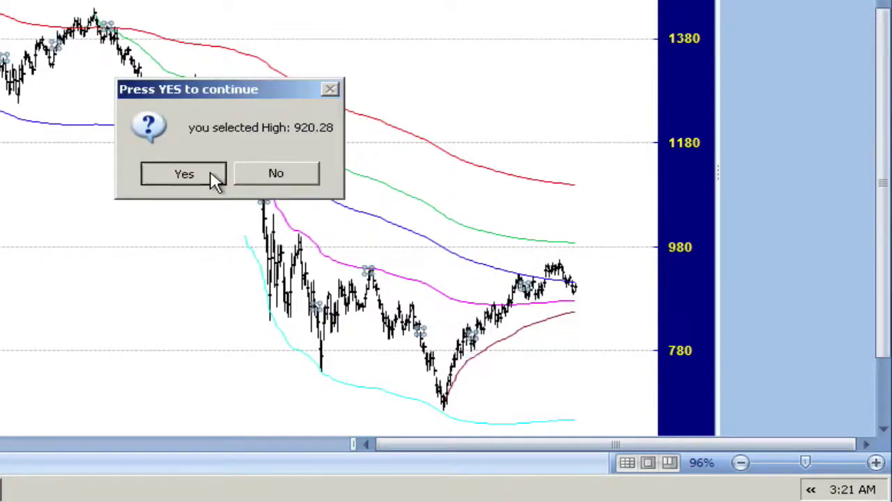
{"action": "left_click", "coordinate": [184, 174]}
{"action": "left_click", "coordinate": [255, 142]}
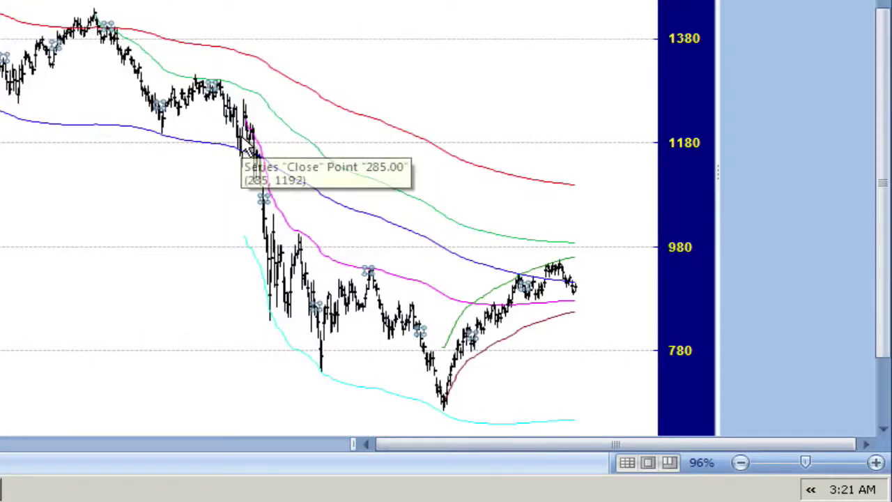